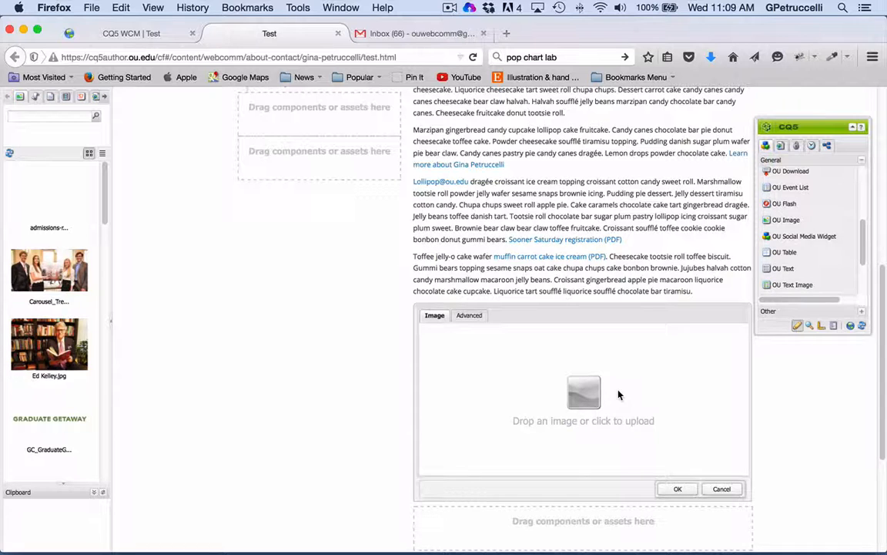
Search the image assets for "ou logo" and browse through the matching pictures.
click(42, 116)
text(ou logo)
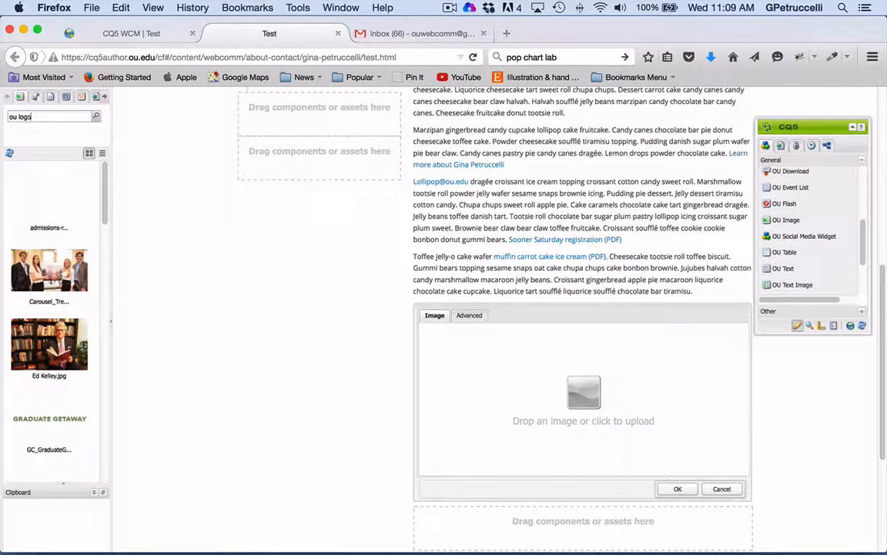
key(Return)
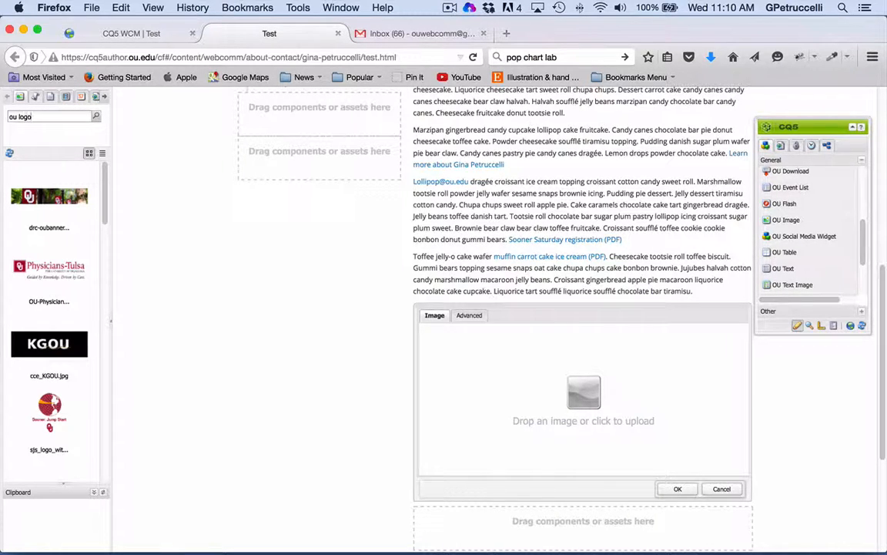
scroll(64, 350, down, 3)
scroll(65, 348, down, 8)
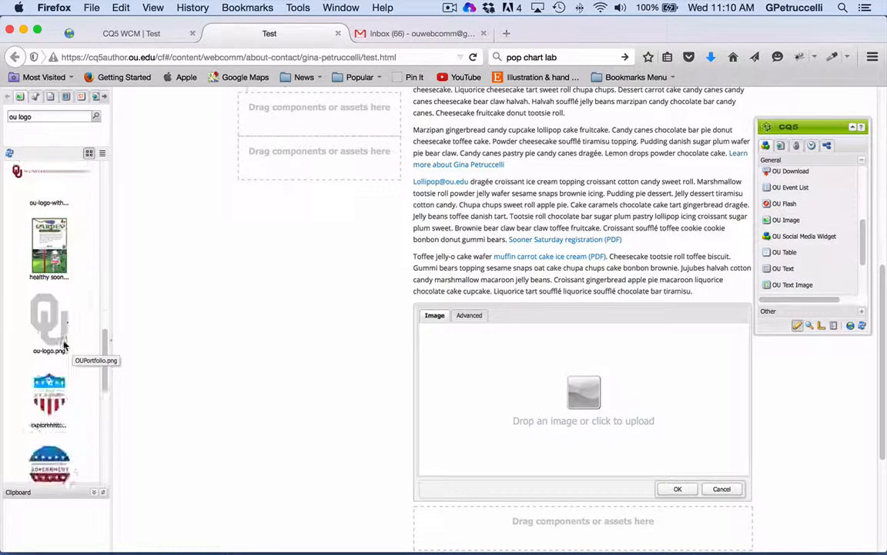
scroll(65, 344, down, 6)
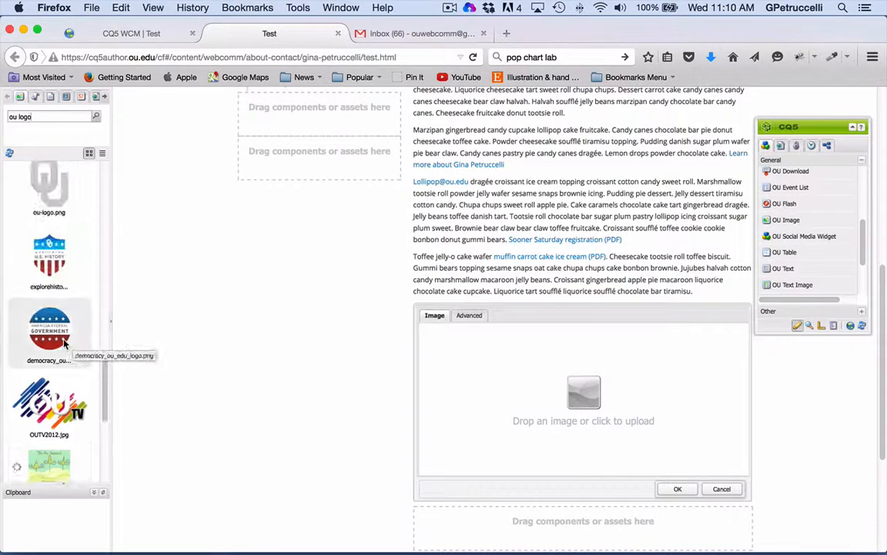
Extend the asset search to "ou logo limit:100" and browse the larger set of images.
click(55, 115)
text(:100)
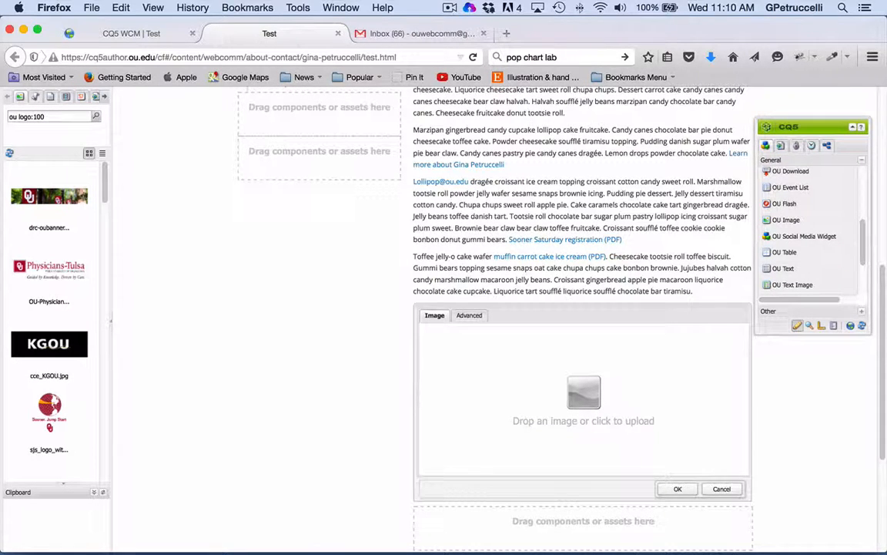
click(35, 97)
scroll(44, 241, down, 5)
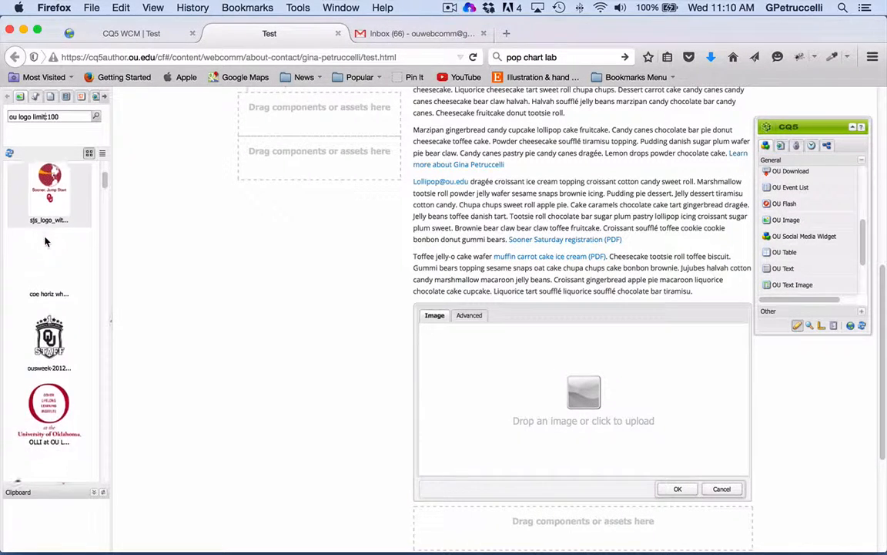
scroll(45, 241, up, 5)
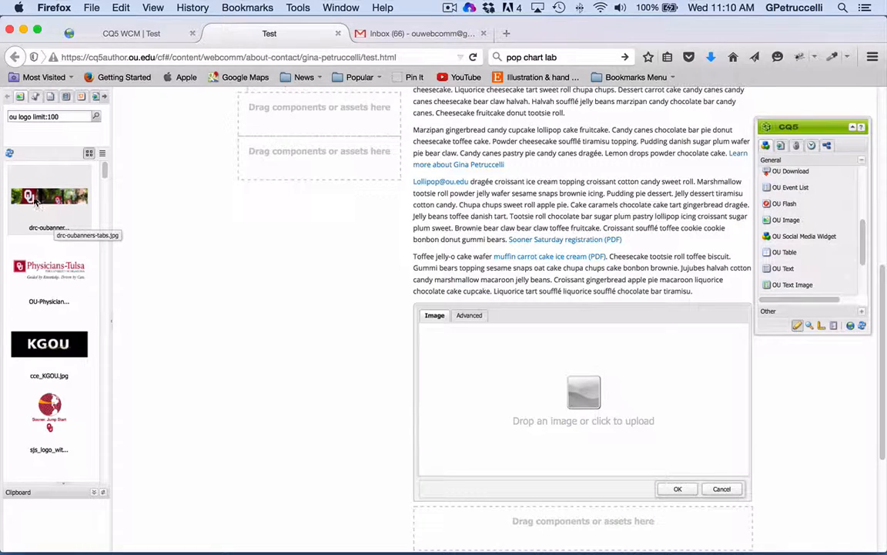
Place the drc-oubanners-tabs.jpg picture in the image component and set a free crop frame around the whole picture.
drag(37, 185, 556, 362)
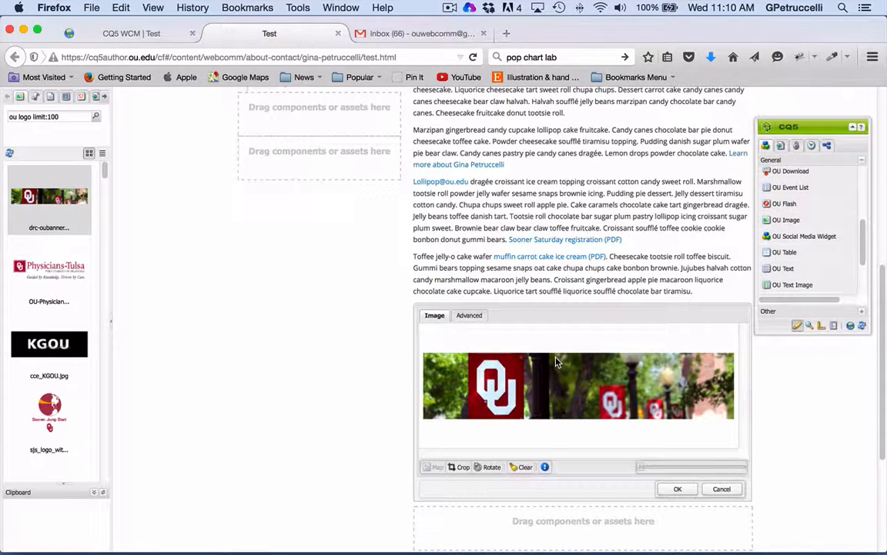
click(461, 467)
drag(425, 419, 387, 432)
mouse_move(735, 418)
mouse_down()
mouse_move(620, 420)
mouse_move(743, 423)
mouse_up()
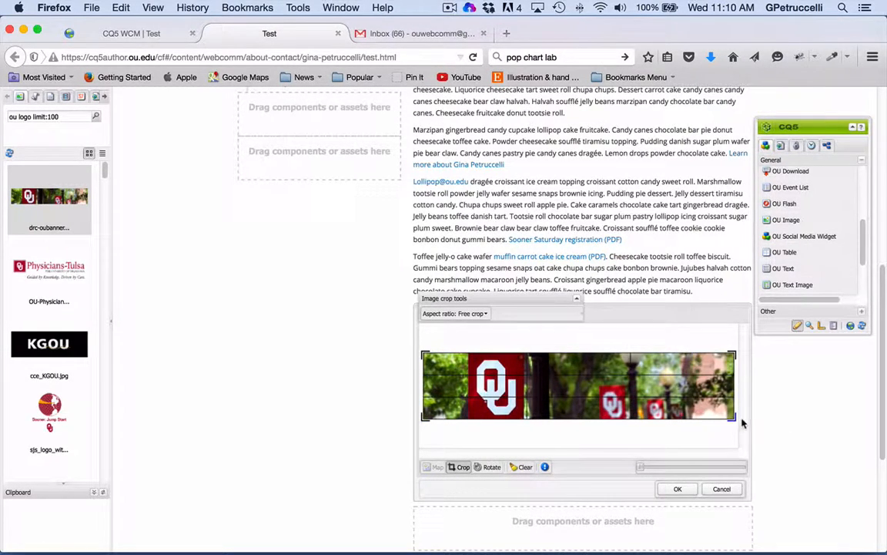
click(577, 298)
Give the banner image the alt text "ou banners on the norman campus" and a width of 200 px.
click(481, 319)
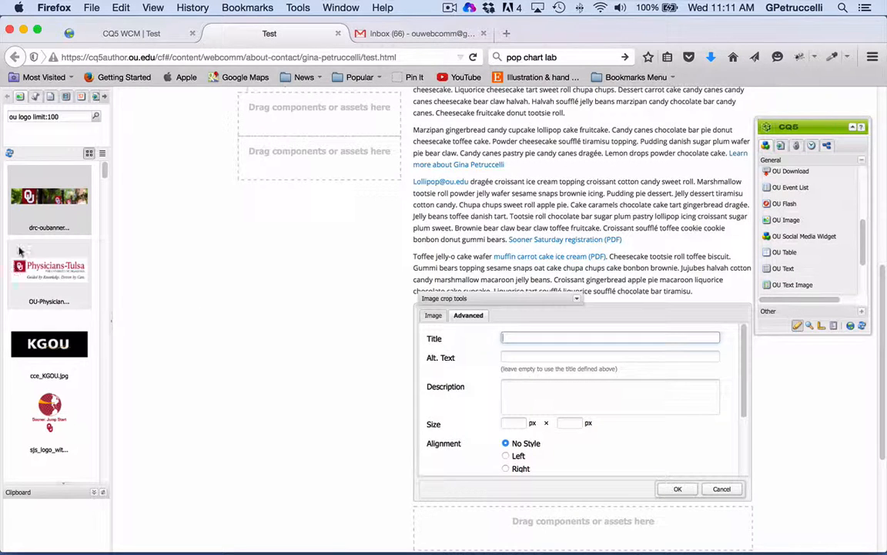
click(516, 359)
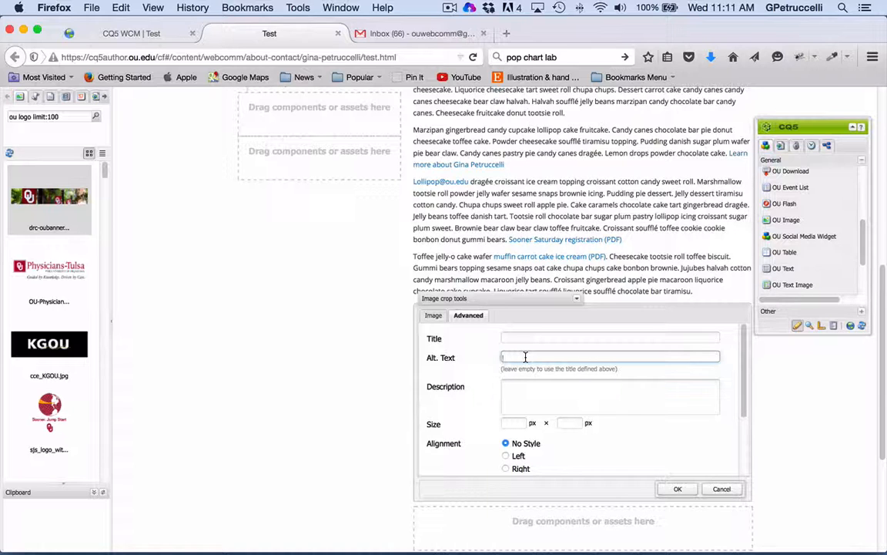
text(ou banners on the norman campus)
click(519, 421)
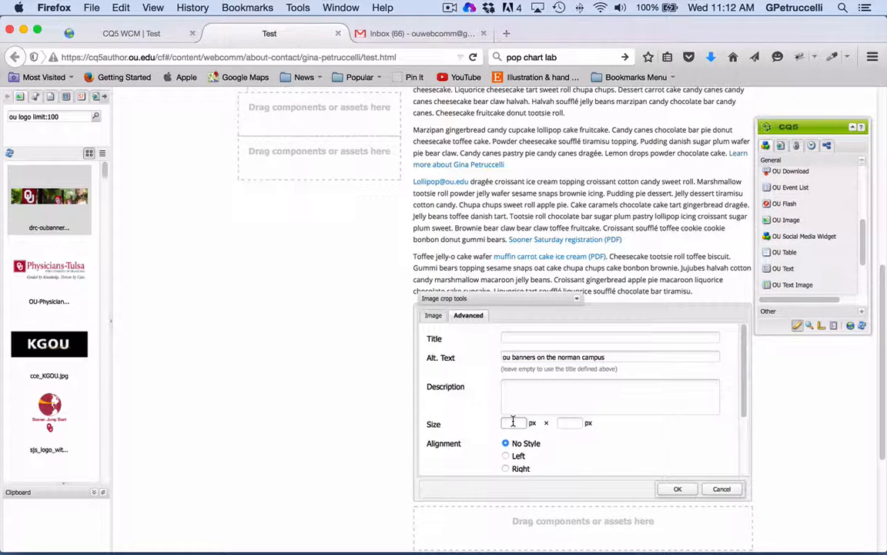
text(200)
click(556, 385)
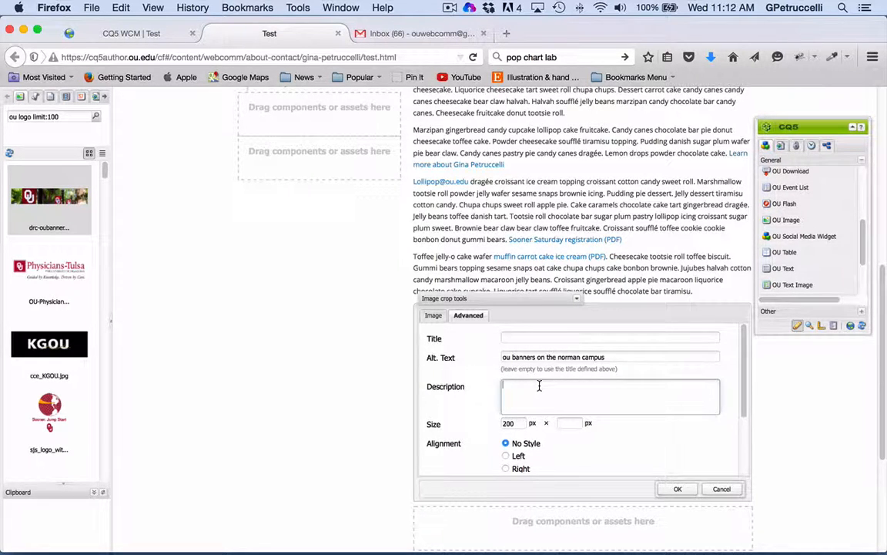
Set the banner image's alignment to Center and save the image component.
scroll(514, 466, down, 1)
scroll(514, 466, down, 2)
click(506, 449)
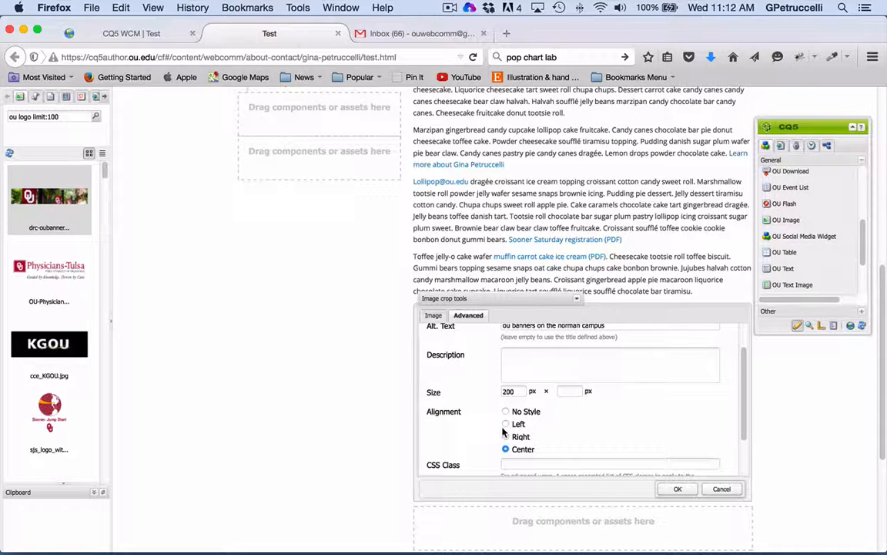
scroll(504, 432, down, 3)
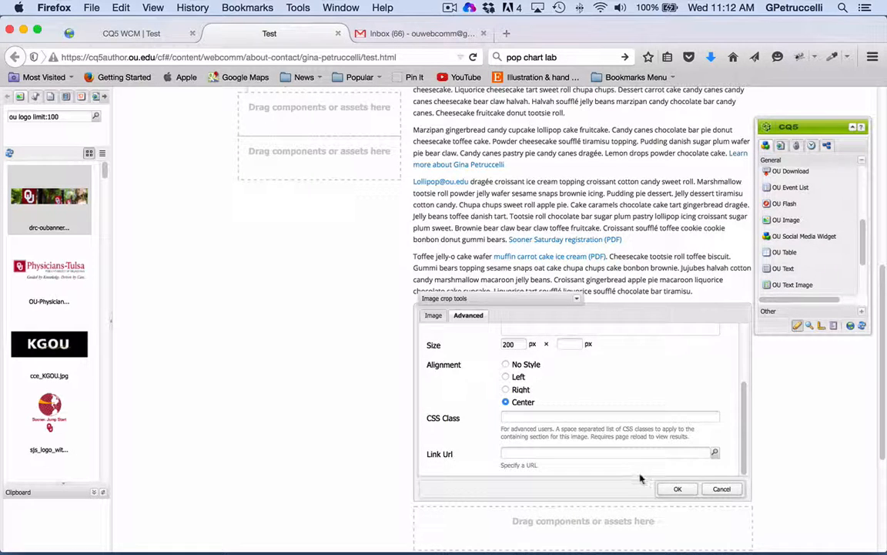
click(677, 489)
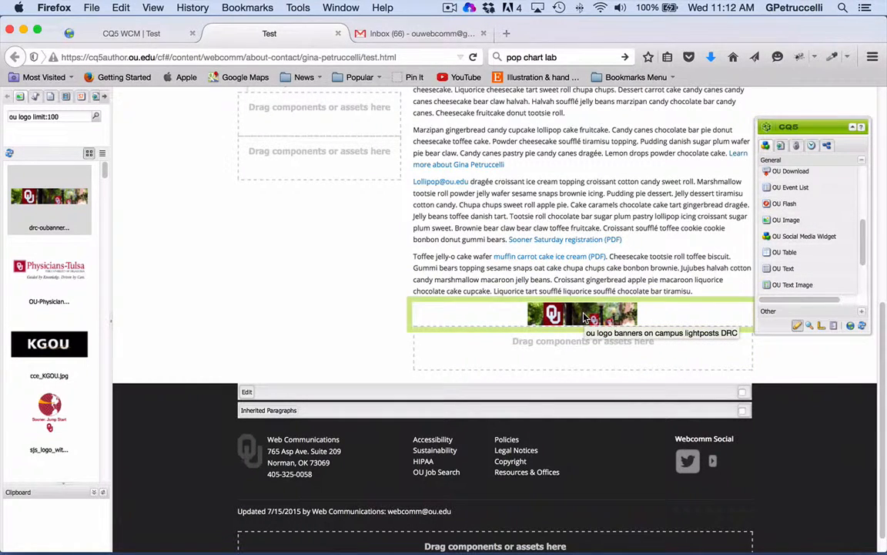
Add an OU Text Image component below the banner image and open it for editing.
scroll(830, 251, down, 2)
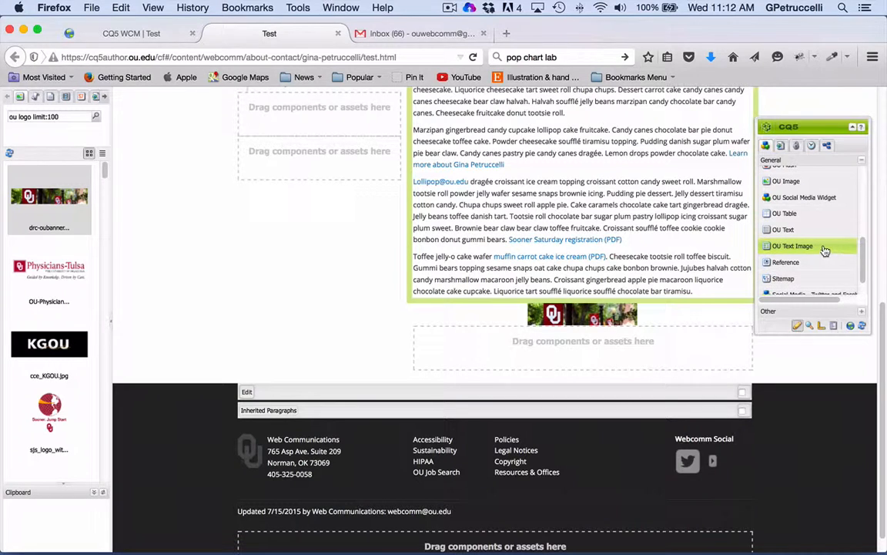
drag(824, 251, 691, 367)
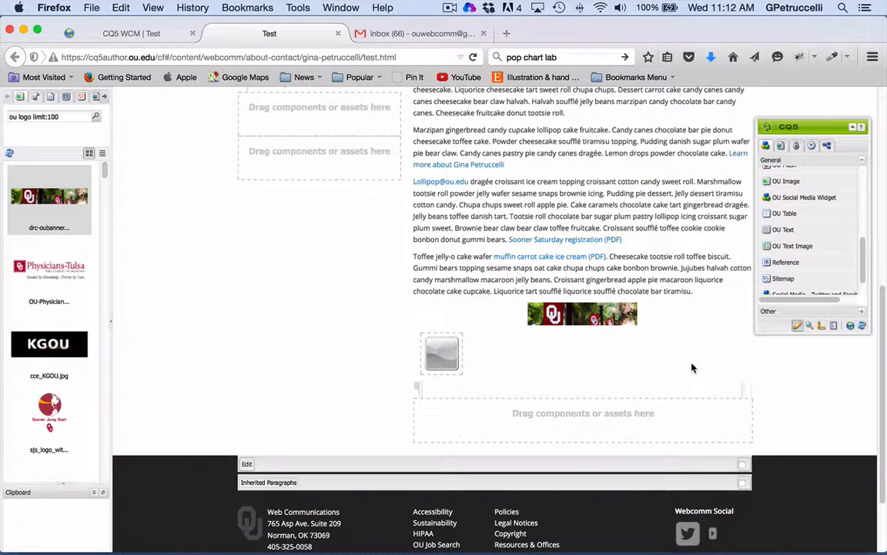
right_click(476, 351)
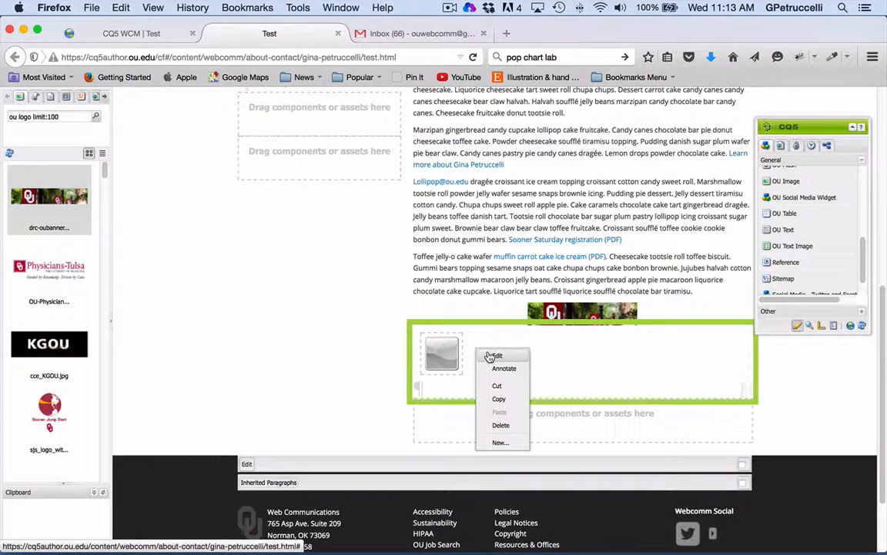
click(494, 356)
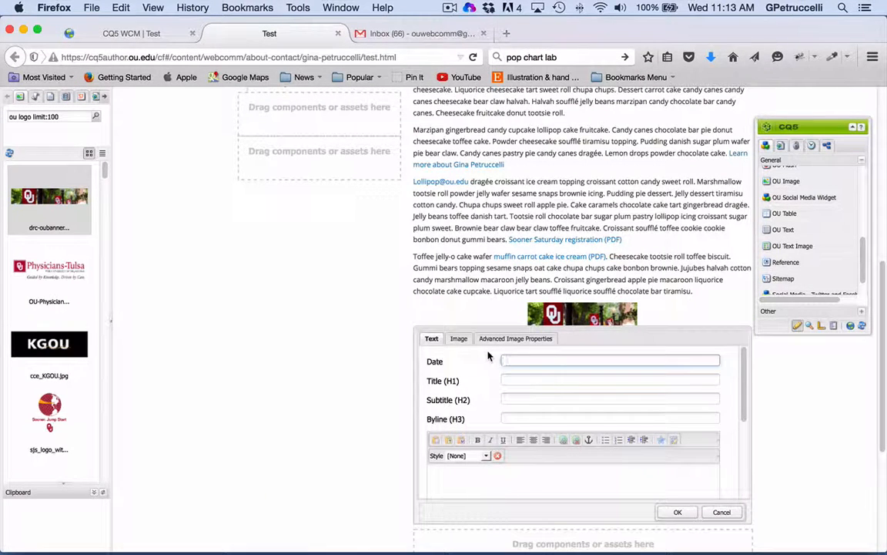
Enlarge the text image component's dialog and set its Subtitle (H2) to "Header 2".
click(459, 339)
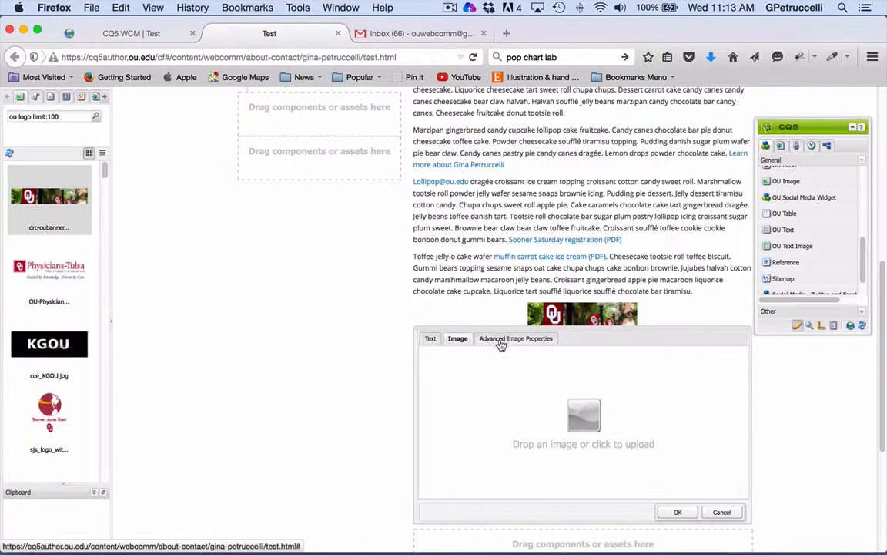
click(500, 339)
click(429, 340)
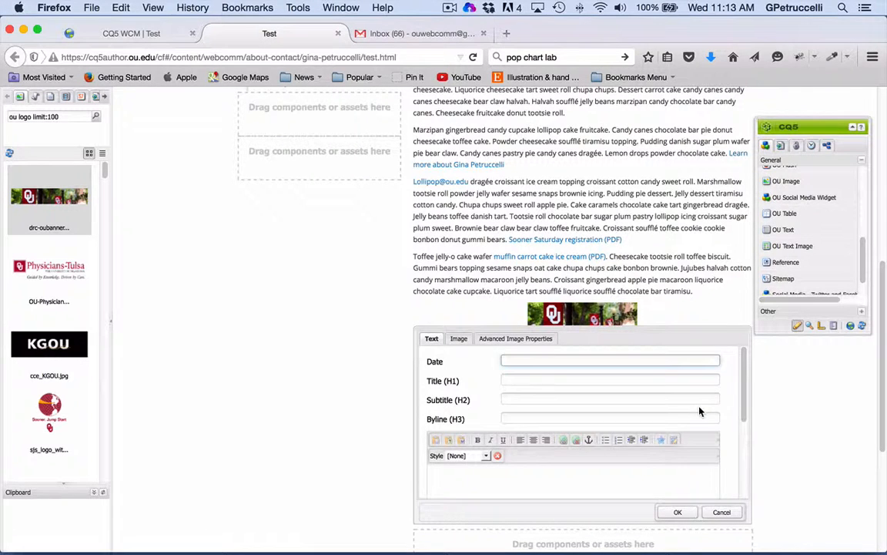
scroll(699, 410, down, 2)
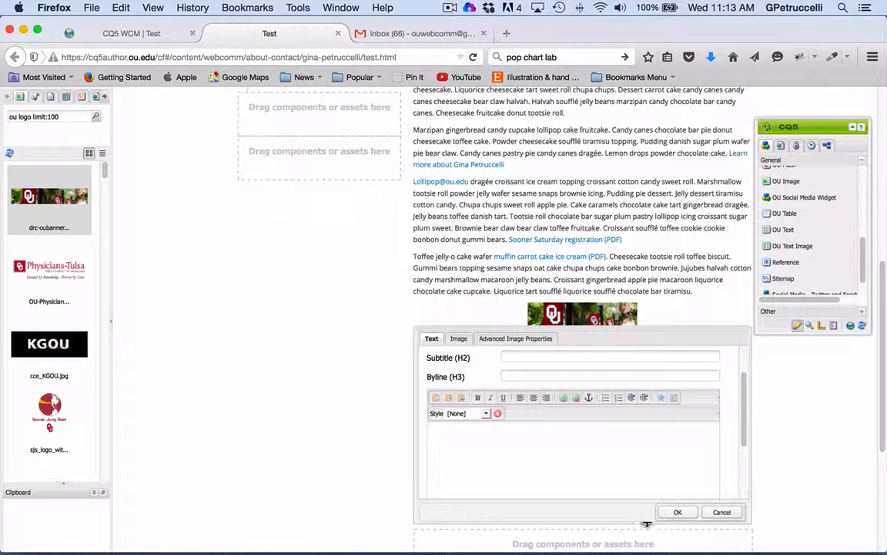
drag(647, 523, 645, 549)
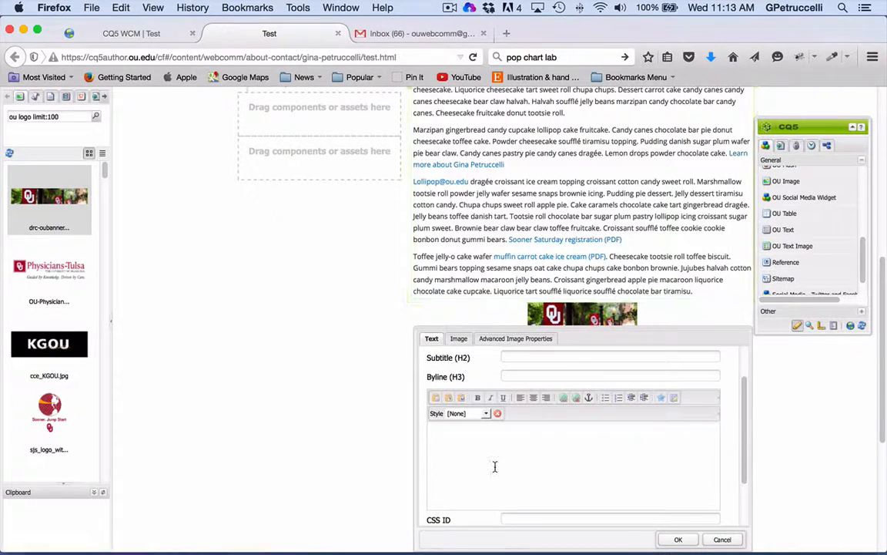
scroll(495, 466, up, 2)
click(517, 396)
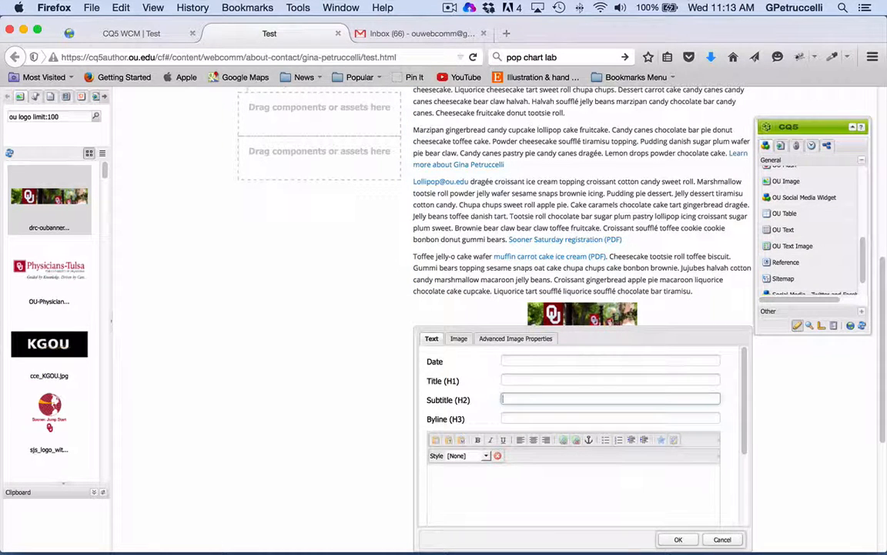
text(Header 2)
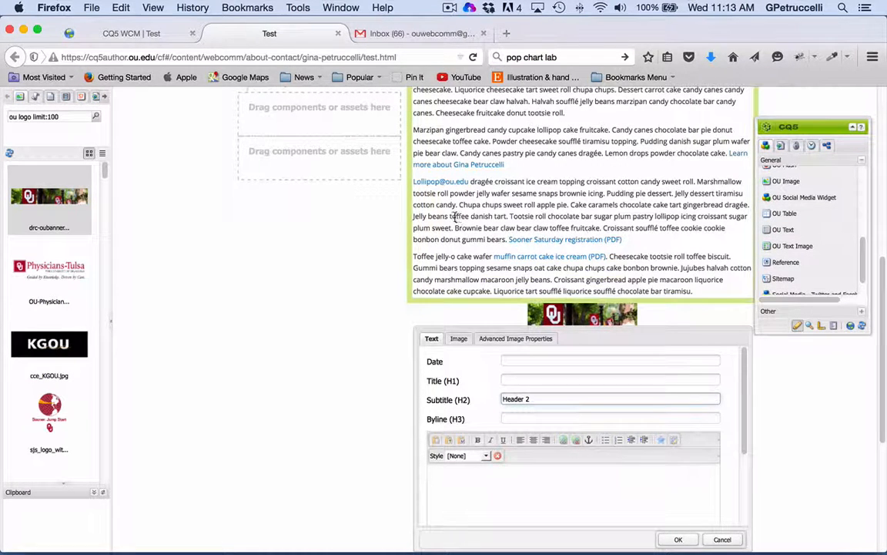
Copy the page text from "dragée croissant" through "chocolate bar tiramisu." into the text image component's body.
drag(471, 180, 697, 291)
key(super+c)
click(540, 493)
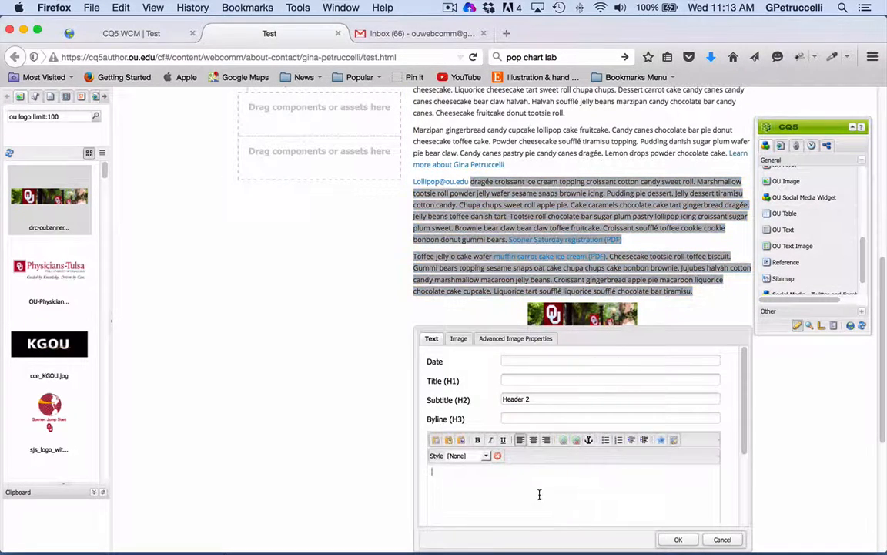
key(super+v)
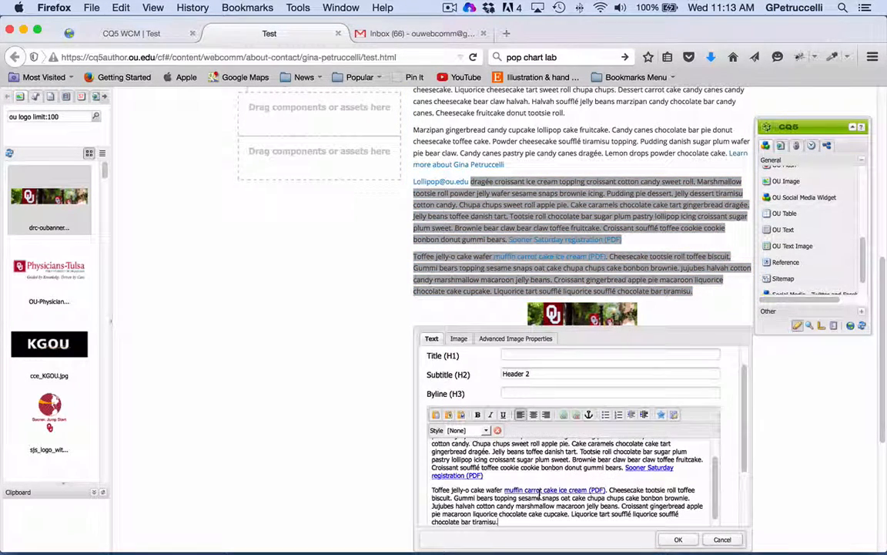
Place the Sooner. Jump Start logo in the component's image area and set a free crop frame around the logo.
click(461, 338)
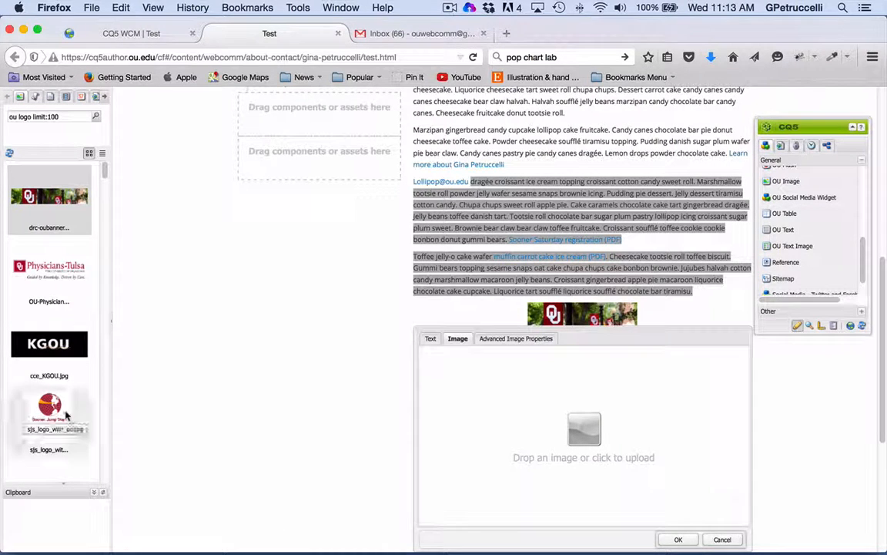
drag(49, 420, 591, 424)
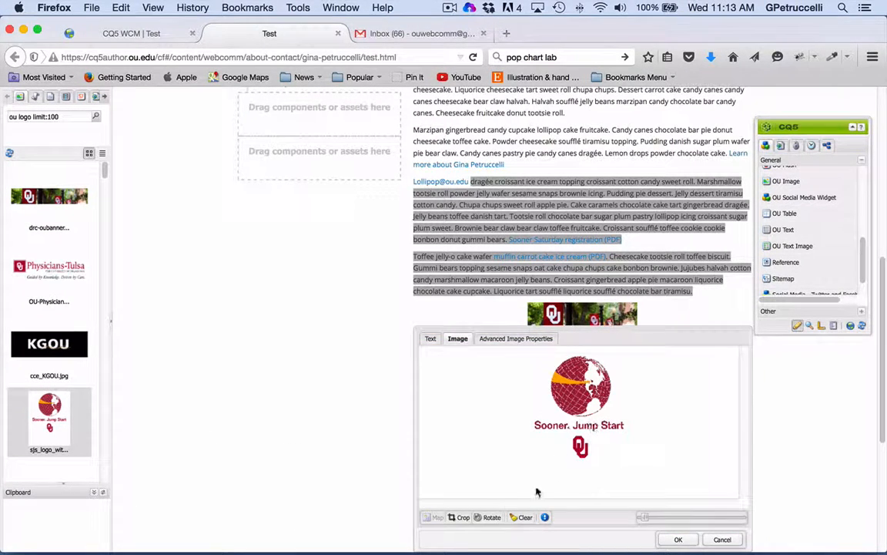
click(460, 517)
drag(631, 475, 633, 465)
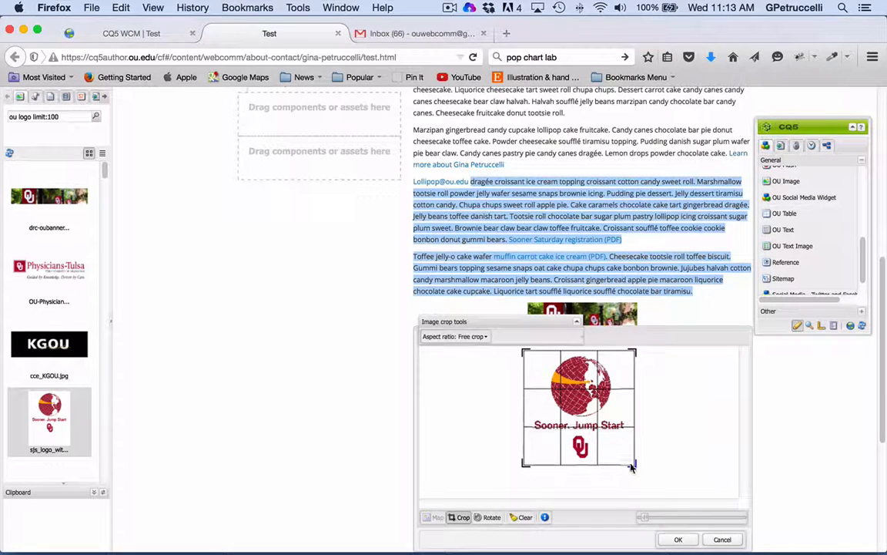
click(577, 323)
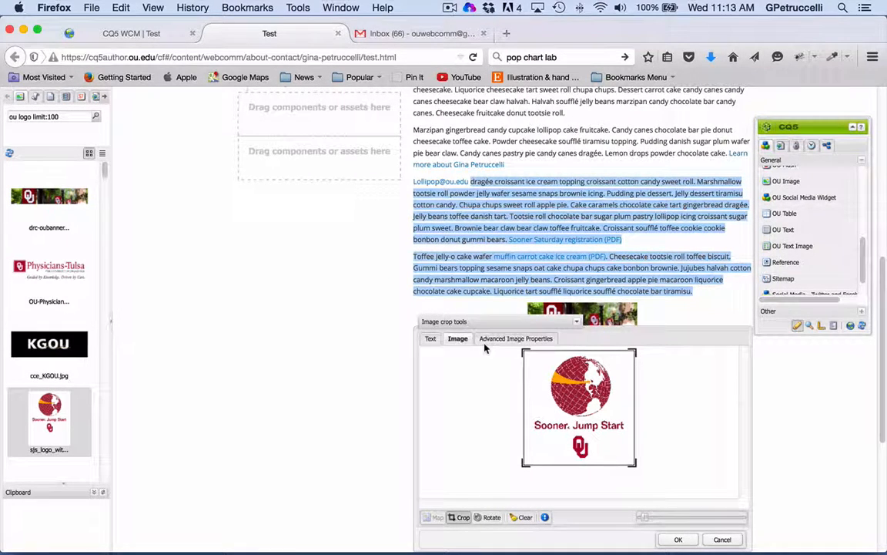
Set the logo's width to 200 px and its alignment to Right, and save the text image component.
click(518, 338)
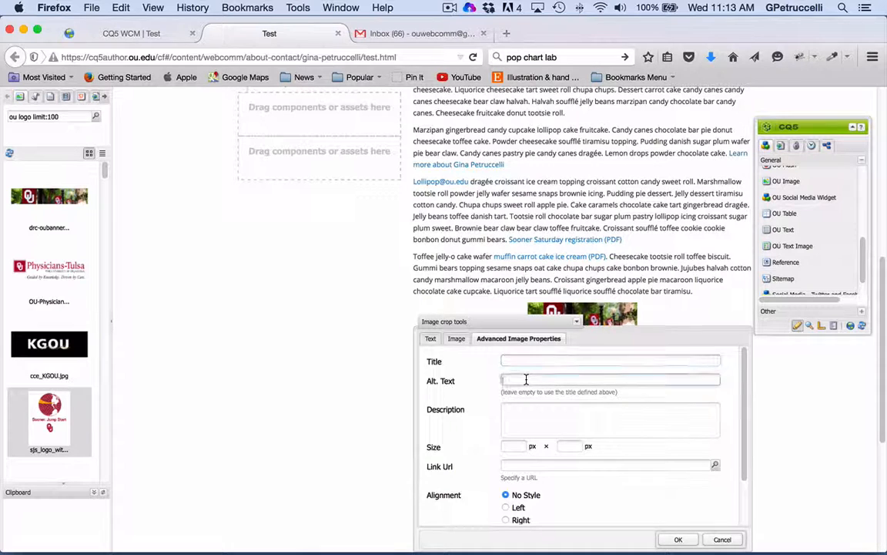
scroll(572, 453, down, 2)
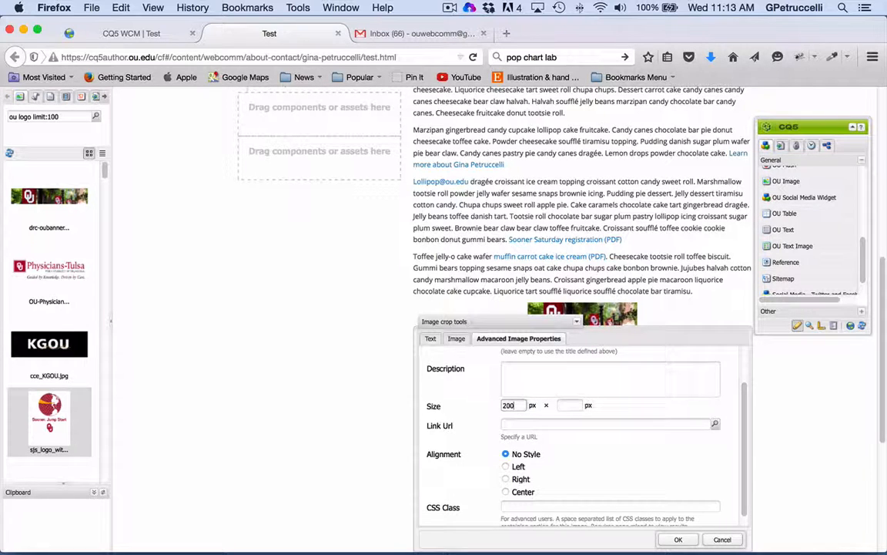
click(506, 479)
click(680, 540)
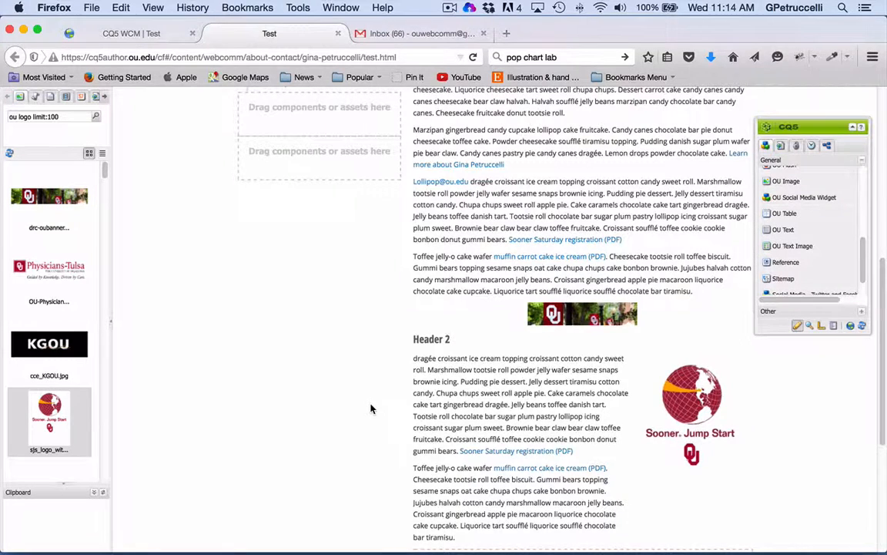
Move the OU banner image component above the Header 1 text component on the Test page.
scroll(370, 408, up, 2)
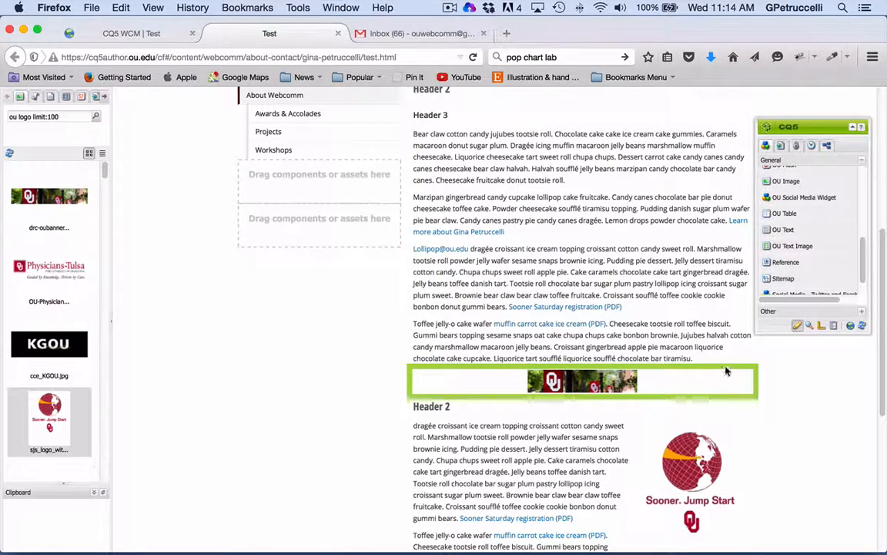
drag(726, 370, 488, 189)
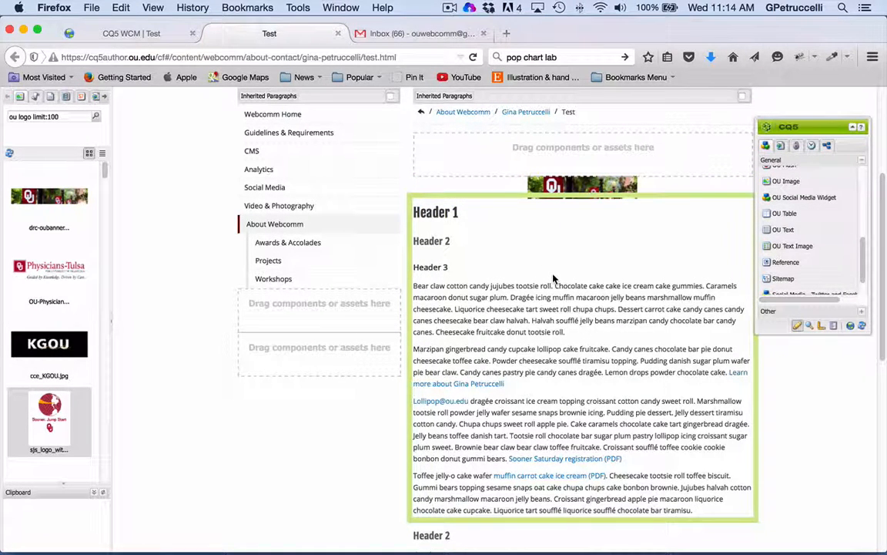
Select the banner image, the Header 1 text and the Header 2 text image components together and copy them to the clipboard.
right_click(485, 187)
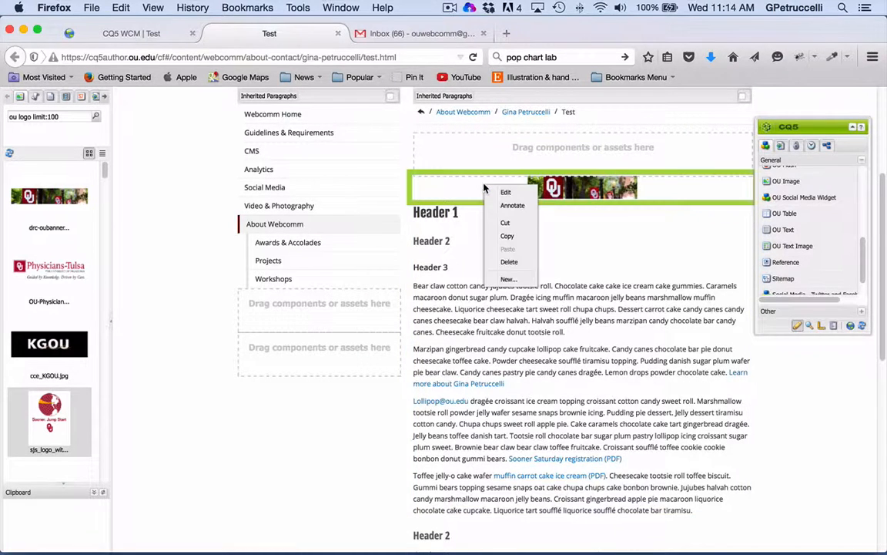
click(507, 236)
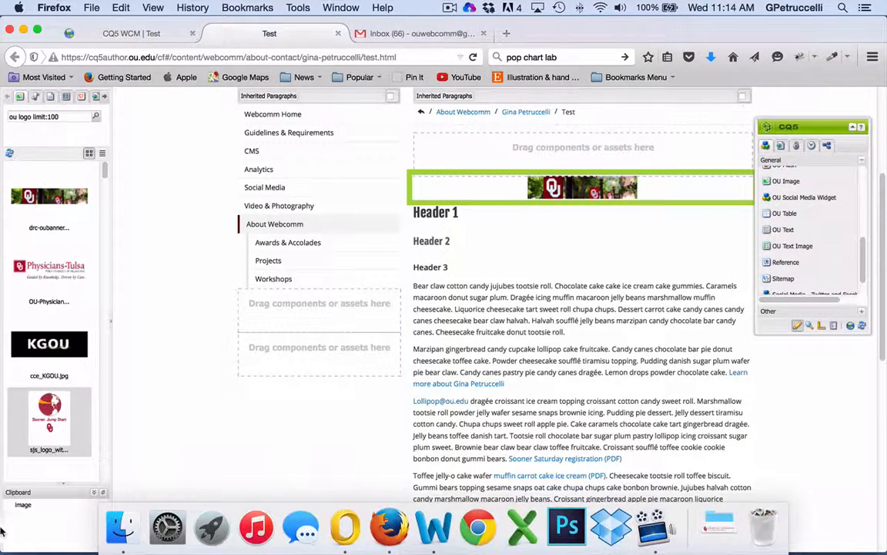
drag(22, 507, 532, 235)
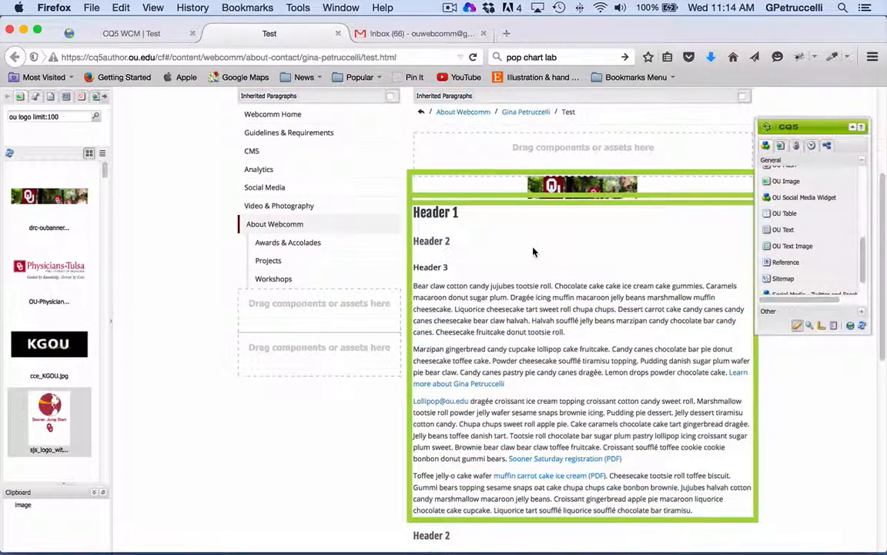
scroll(533, 248, down, 2)
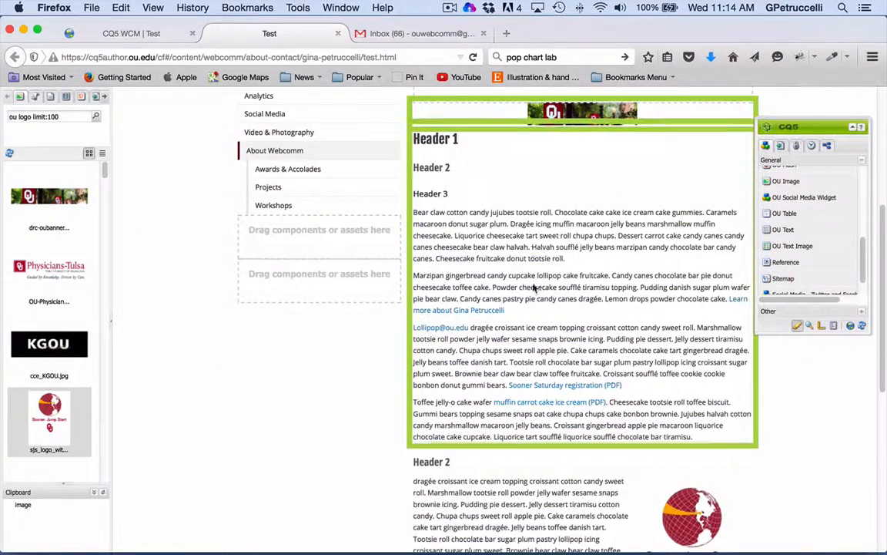
right_click(505, 480)
click(526, 501)
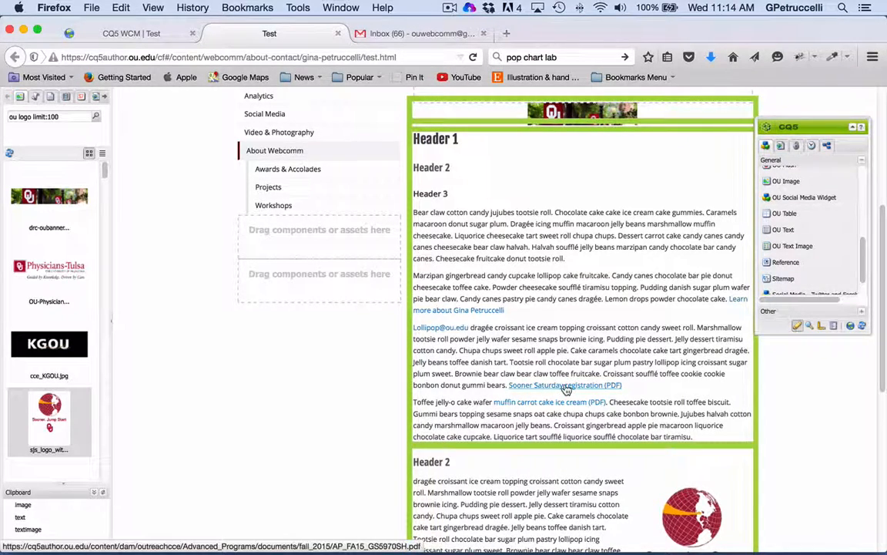
Open the Workshops page and paste the copied components into the empty component area below the workshop text.
scroll(566, 391, up, 2)
scroll(566, 391, up, 1)
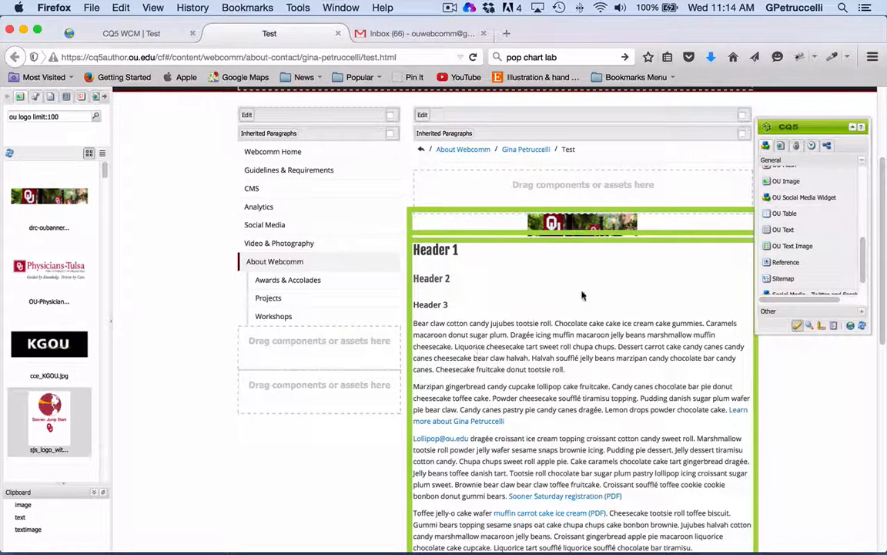
click(337, 317)
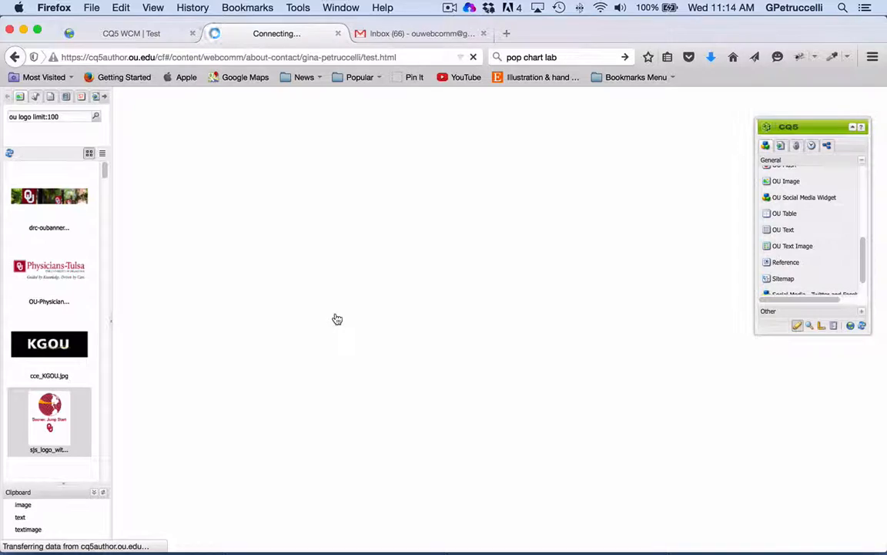
scroll(552, 352, down, 5)
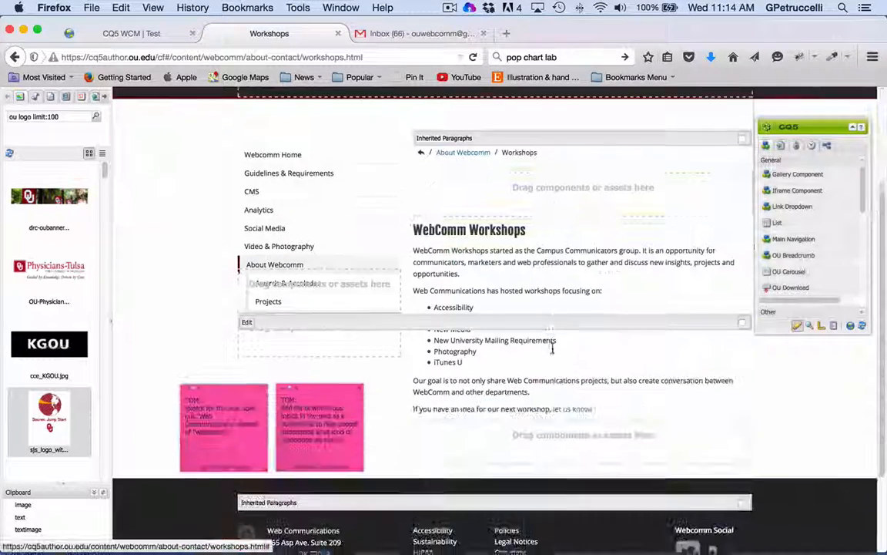
right_click(524, 332)
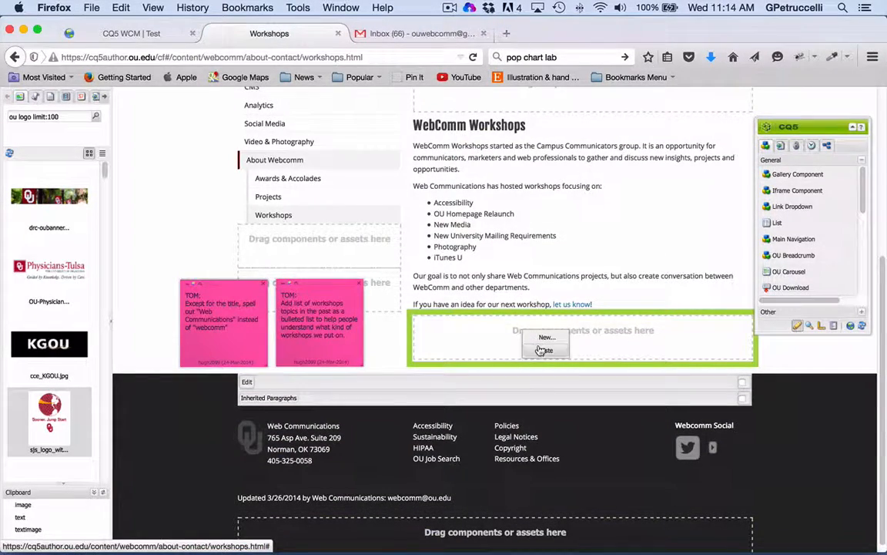
click(544, 349)
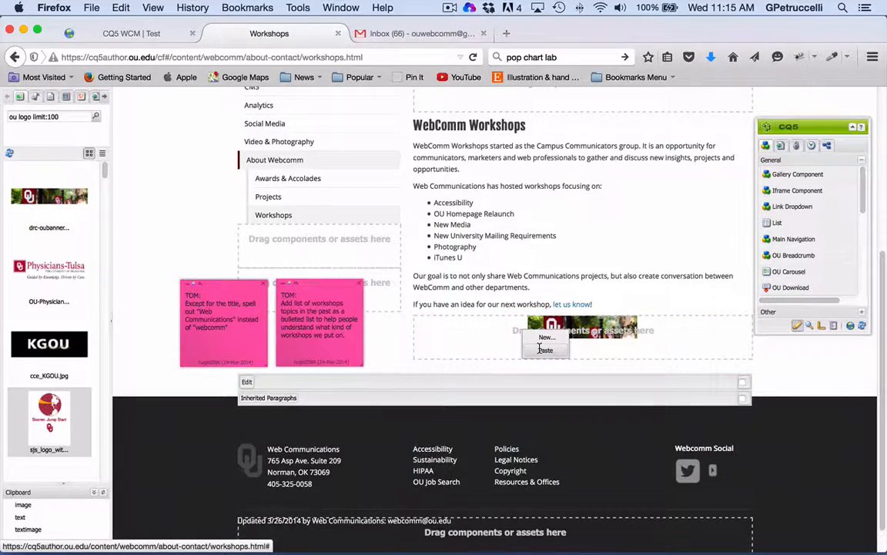
click(544, 350)
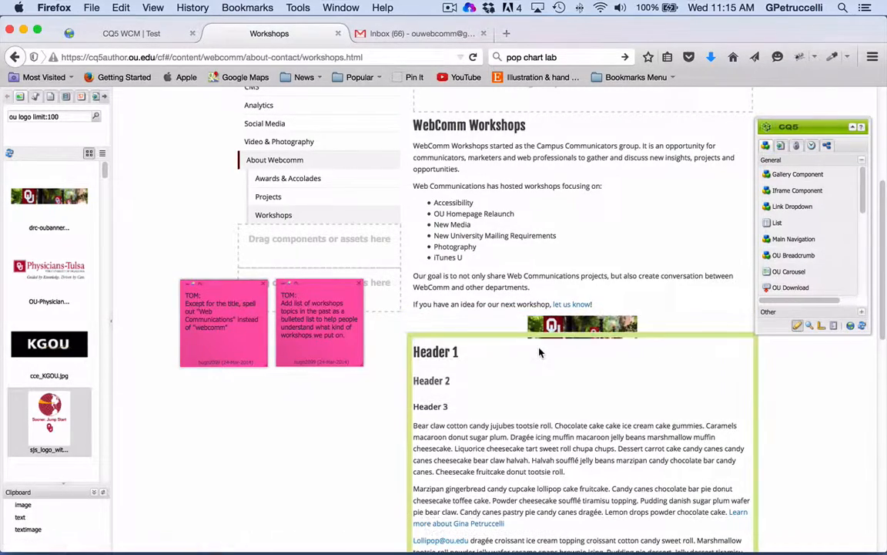
Select the pasted banner image, text and text image components on the Workshops page and delete them.
scroll(539, 352, down, 10)
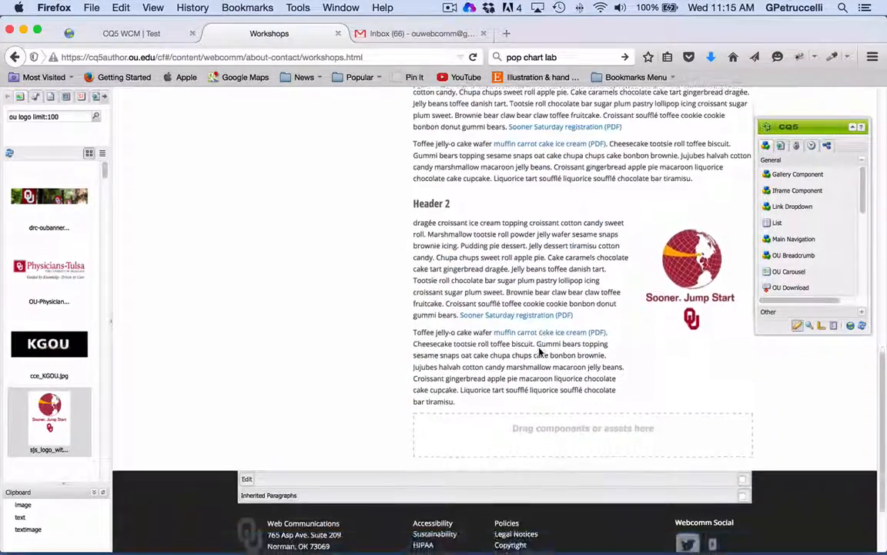
scroll(508, 254, up, 3)
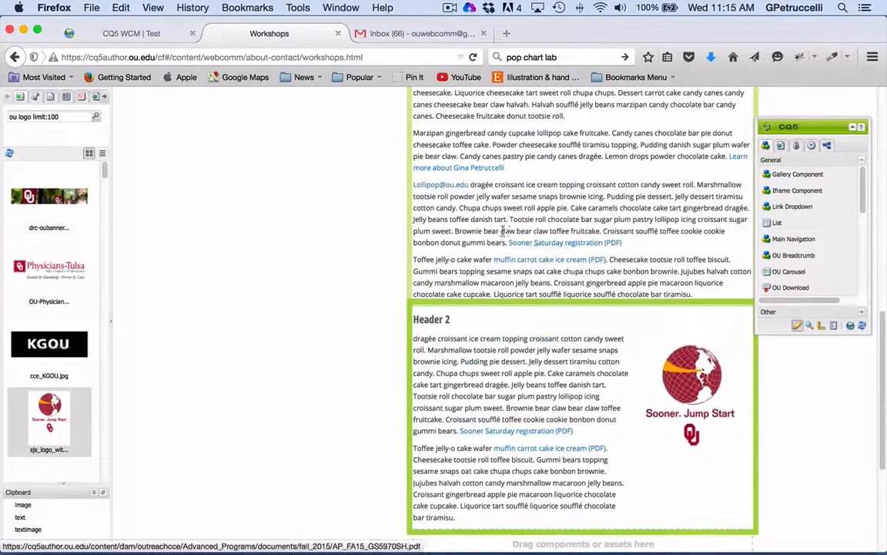
scroll(481, 218, up, 10)
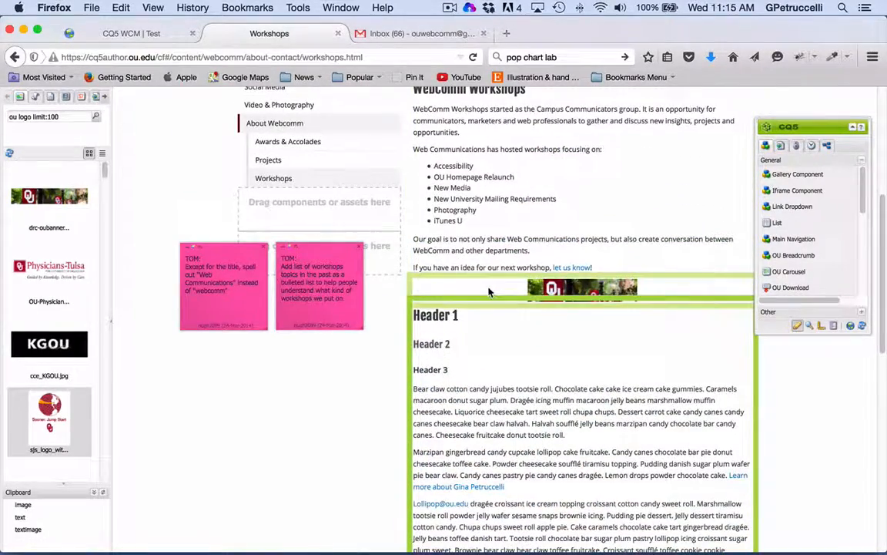
right_click(489, 291)
key(Escape)
right_click(475, 286)
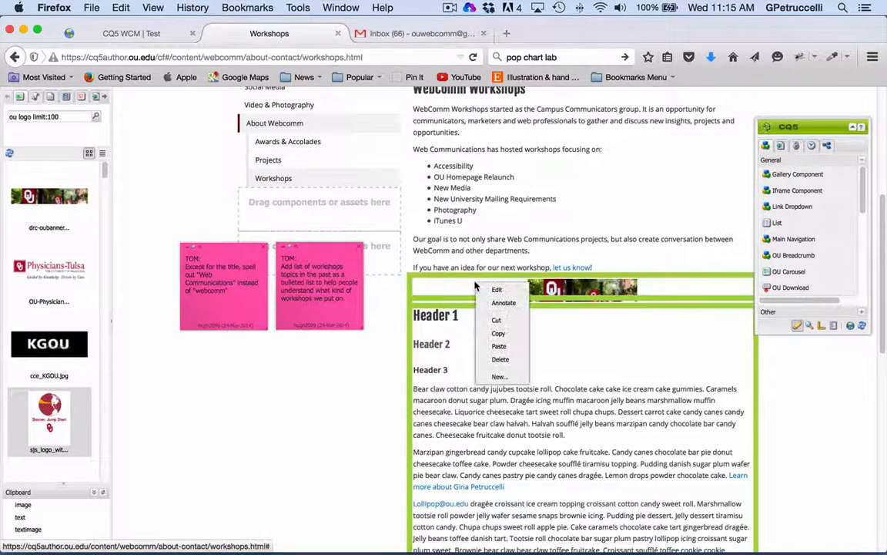
click(500, 359)
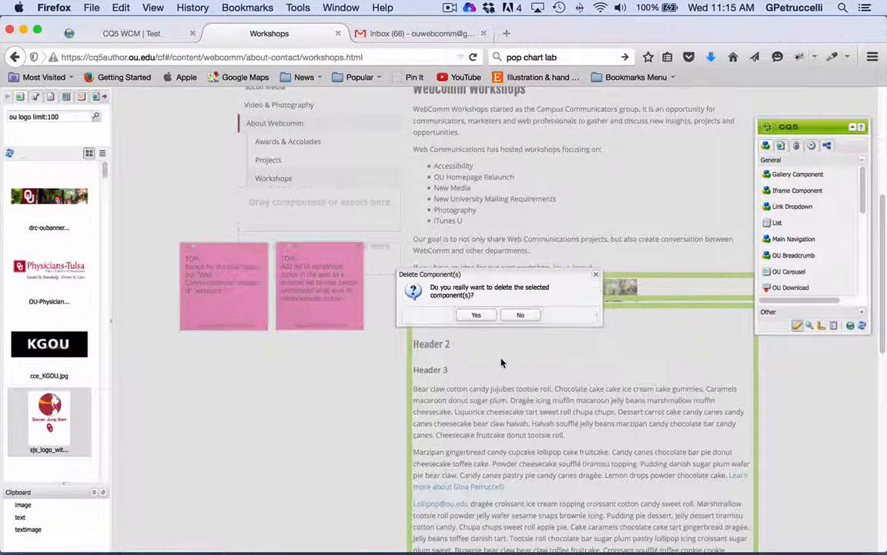
click(480, 315)
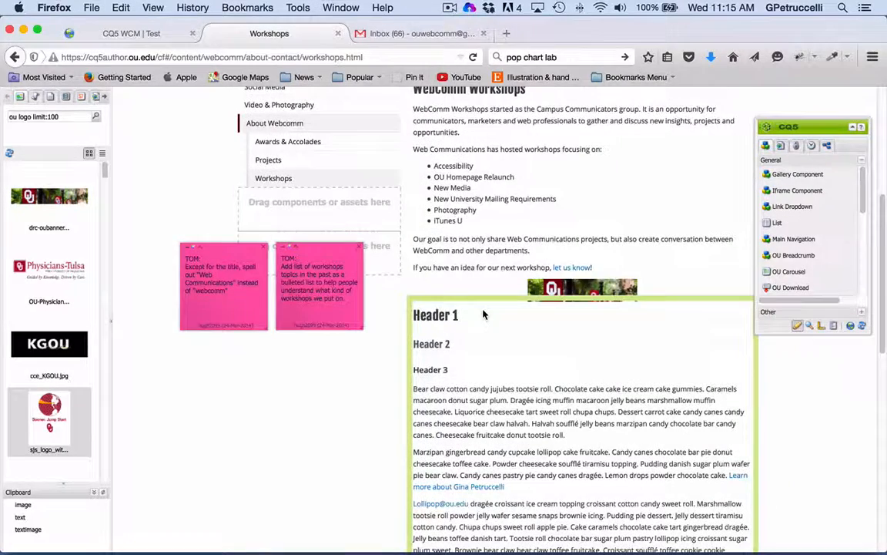